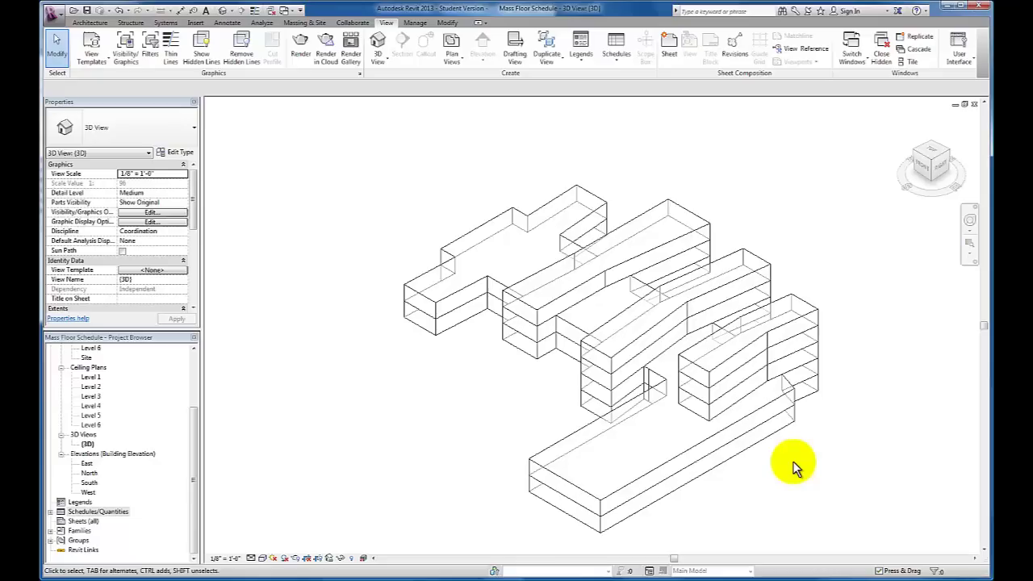
Step: Select Sheets (all) in the Project Browser and bring up its context menu
click(78, 522)
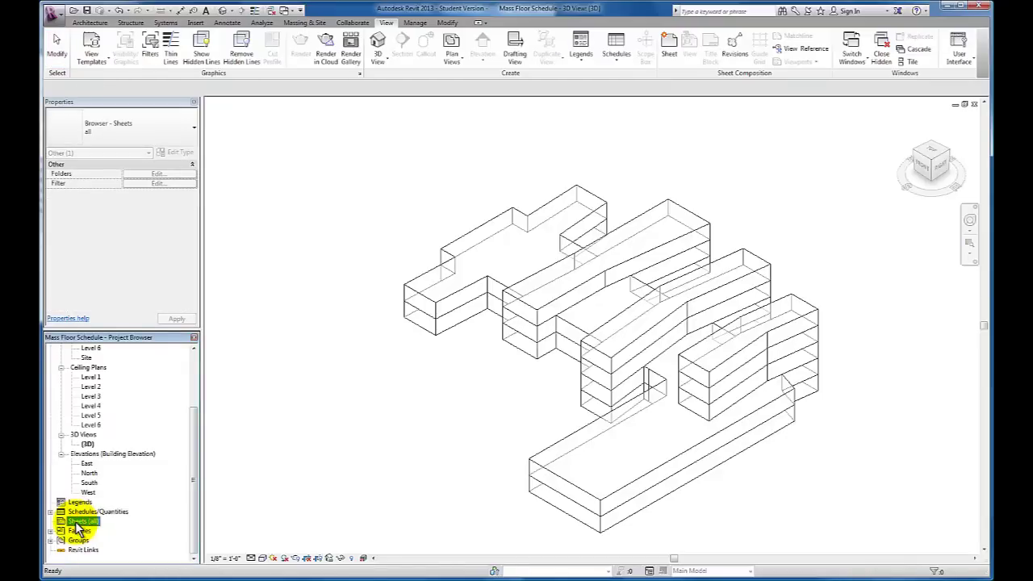
right_click(77, 524)
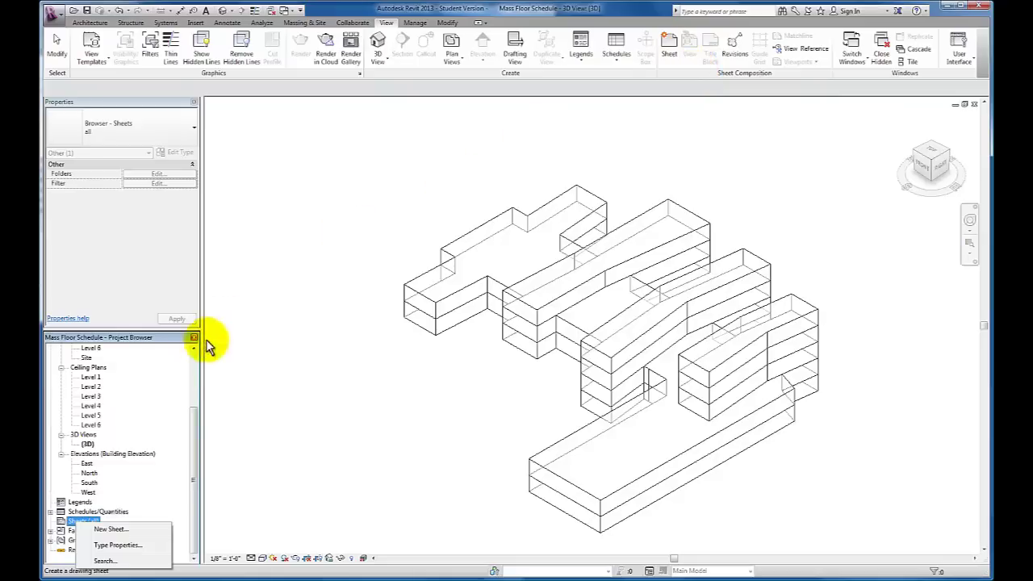
Step: Start a New Sheet List schedule from the Schedules/Quantities context menu
click(98, 513)
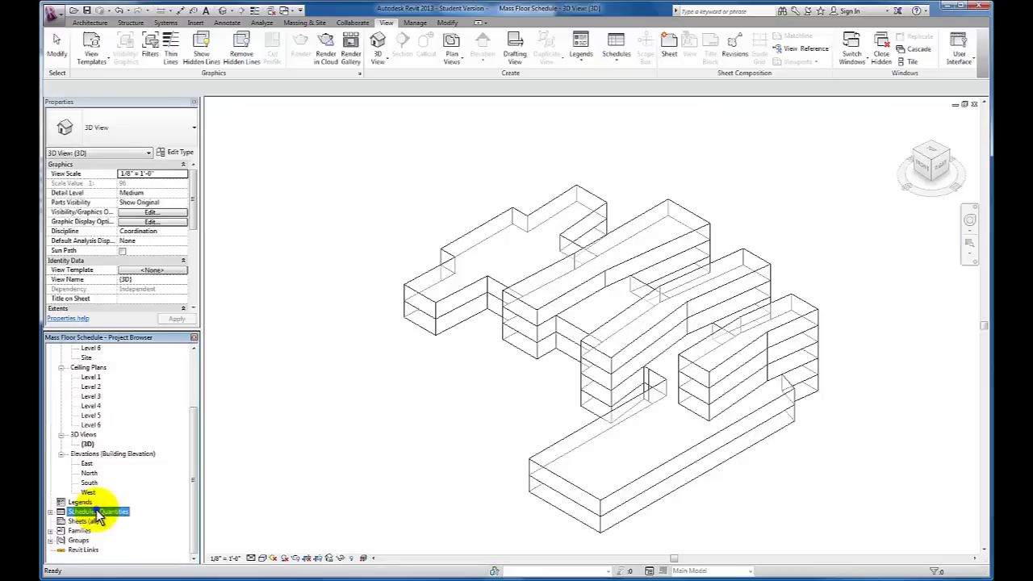
right_click(99, 514)
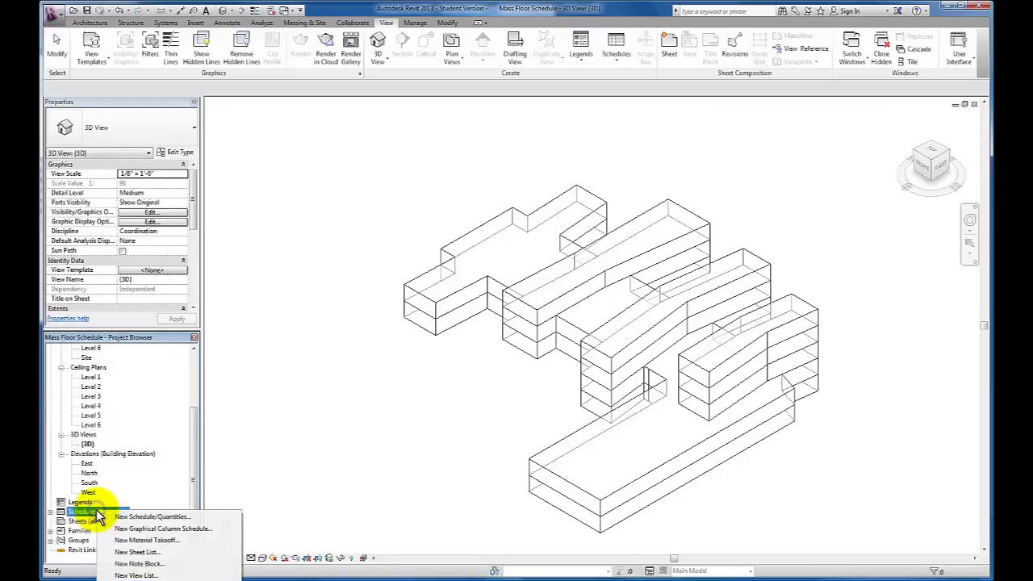
click(125, 552)
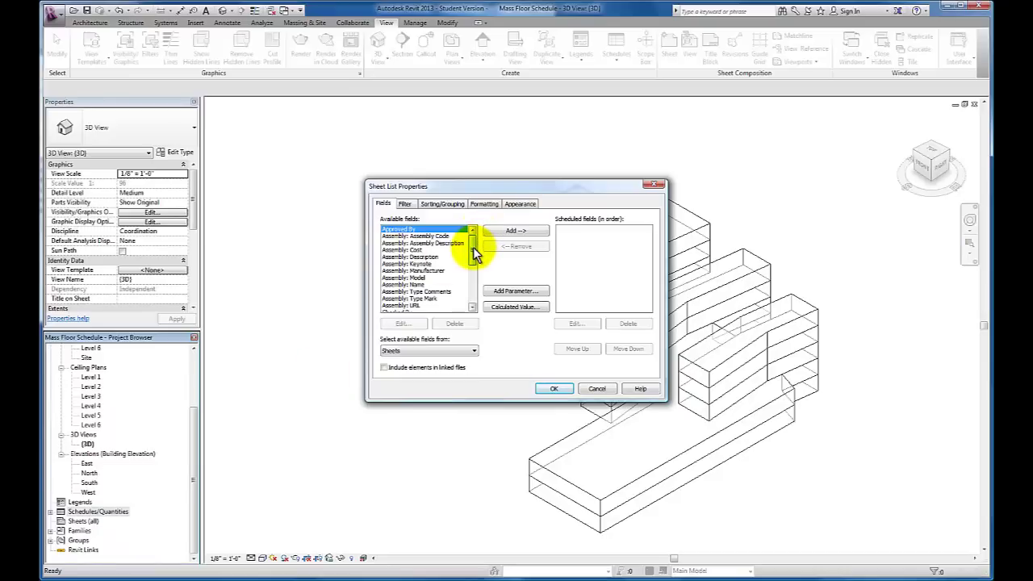
Step: Add Sheet Number, Sheet Name and Sheet Issue Date to the sheet list's scheduled fields
drag(475, 254, 475, 295)
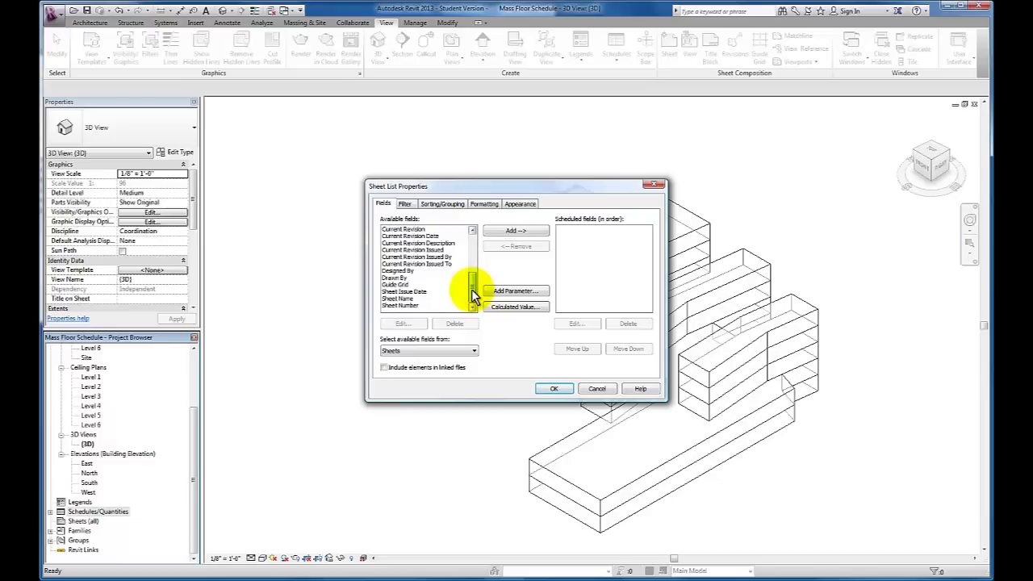
click(412, 306)
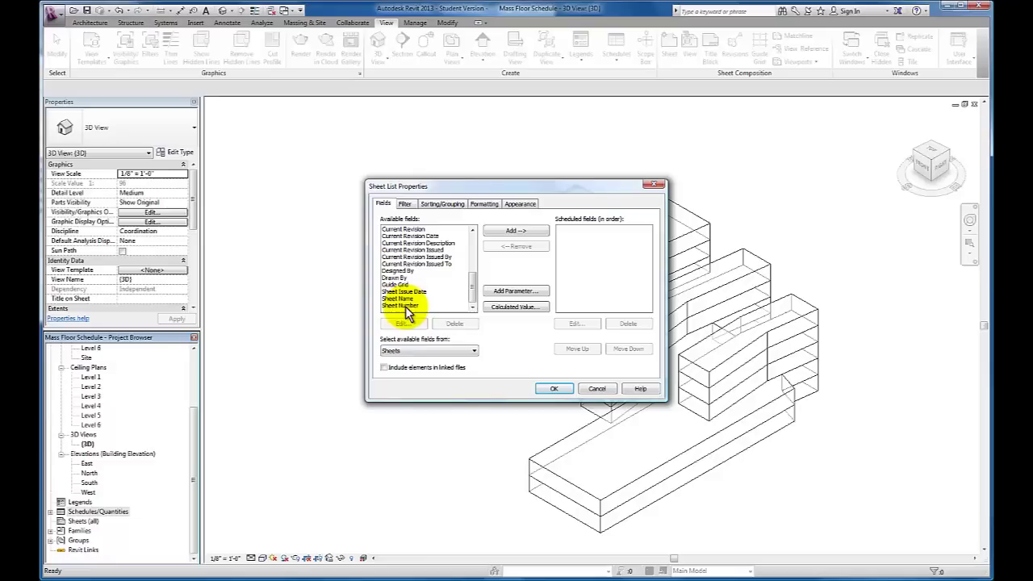
click(407, 308)
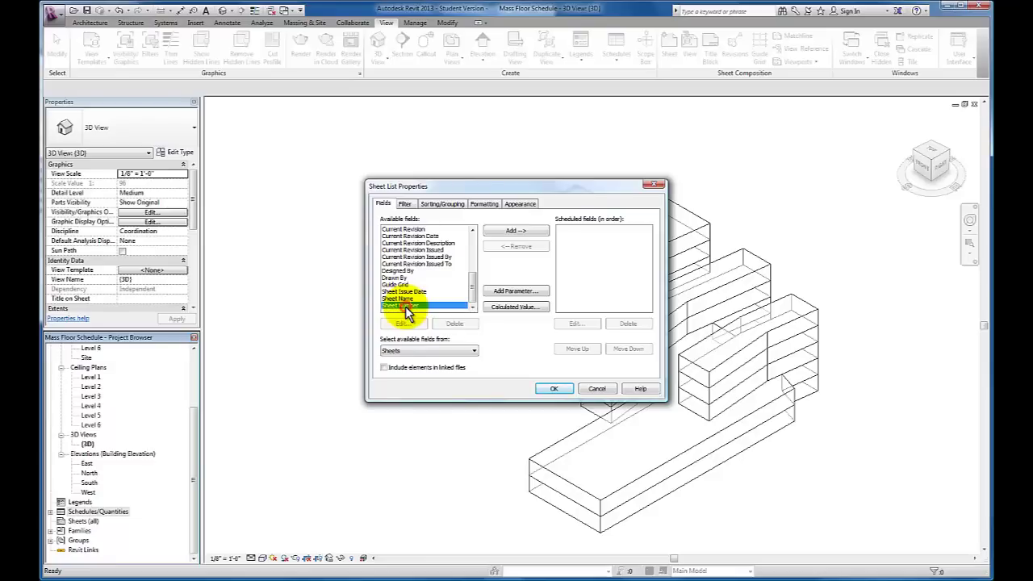
click(513, 231)
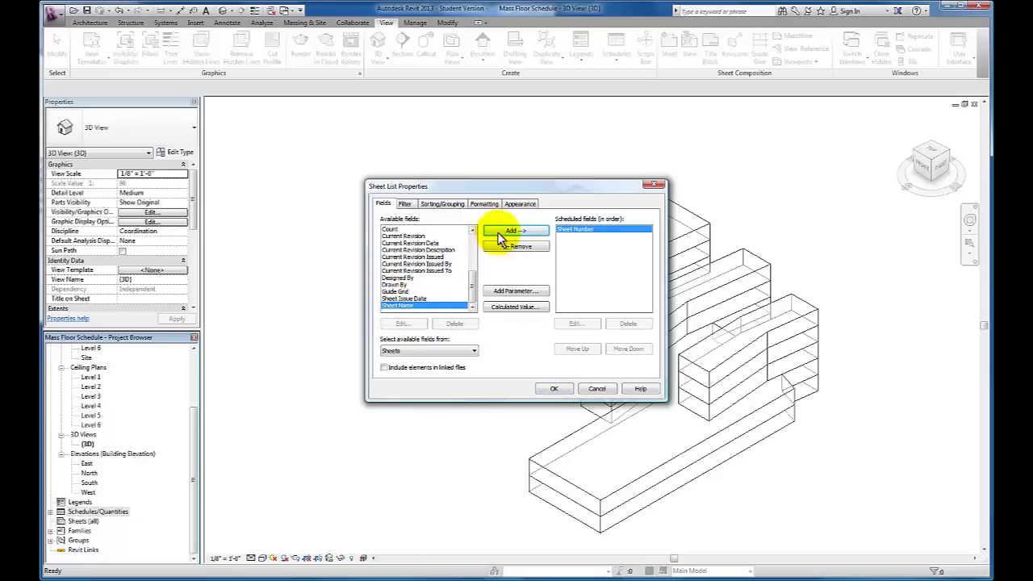
click(505, 233)
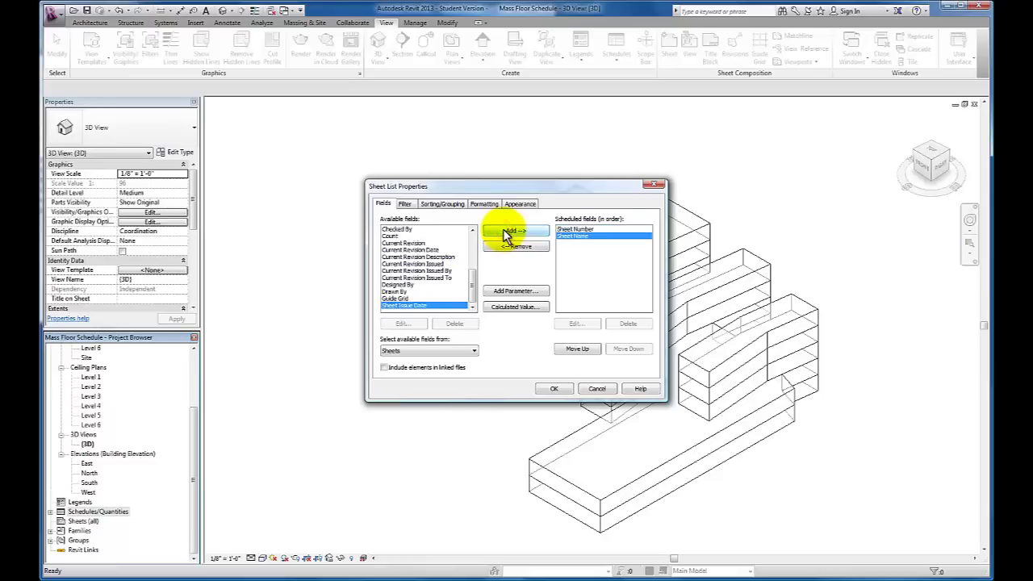
click(464, 264)
click(407, 306)
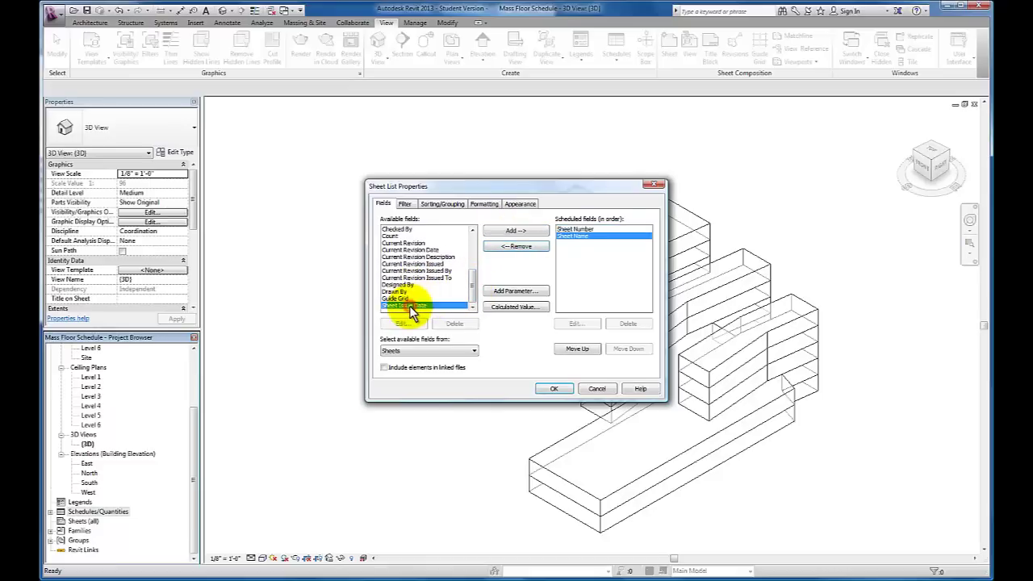
click(516, 232)
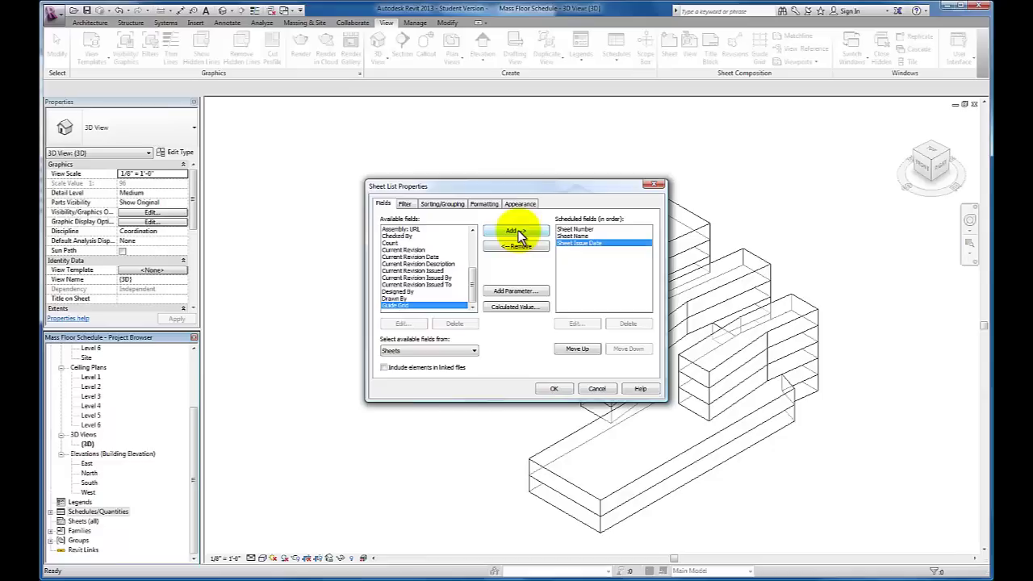
click(406, 205)
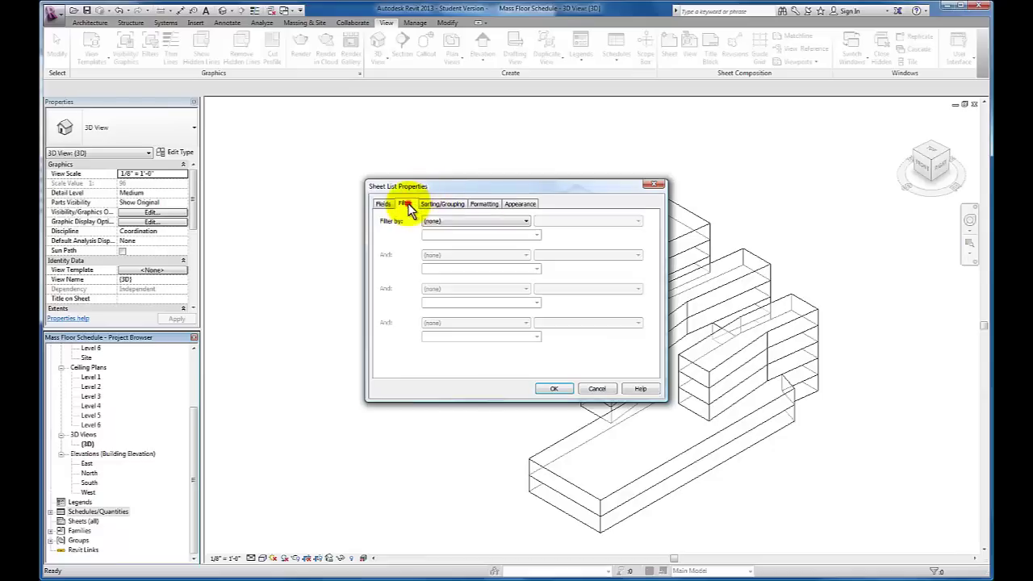
click(452, 205)
click(482, 207)
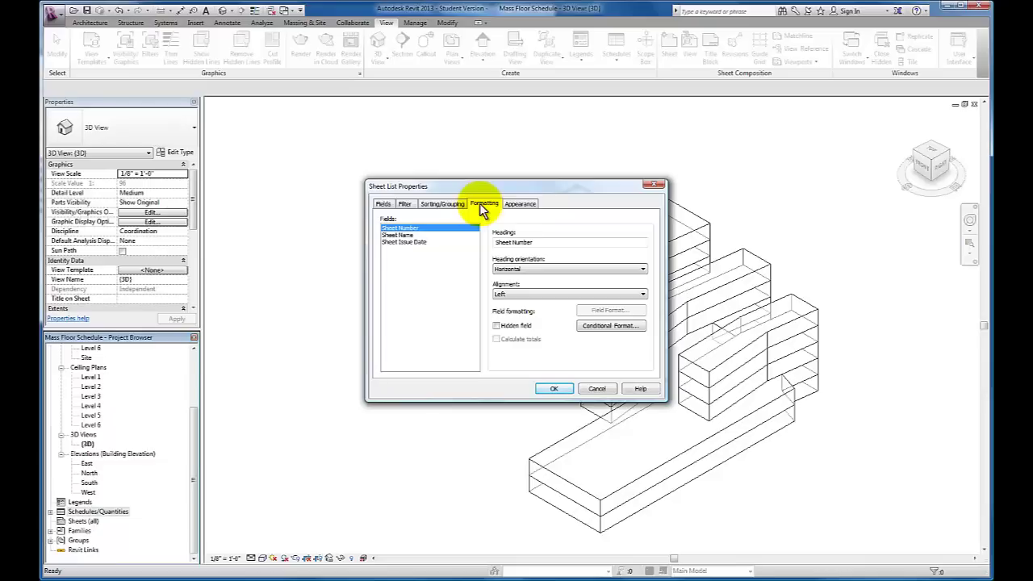
click(382, 204)
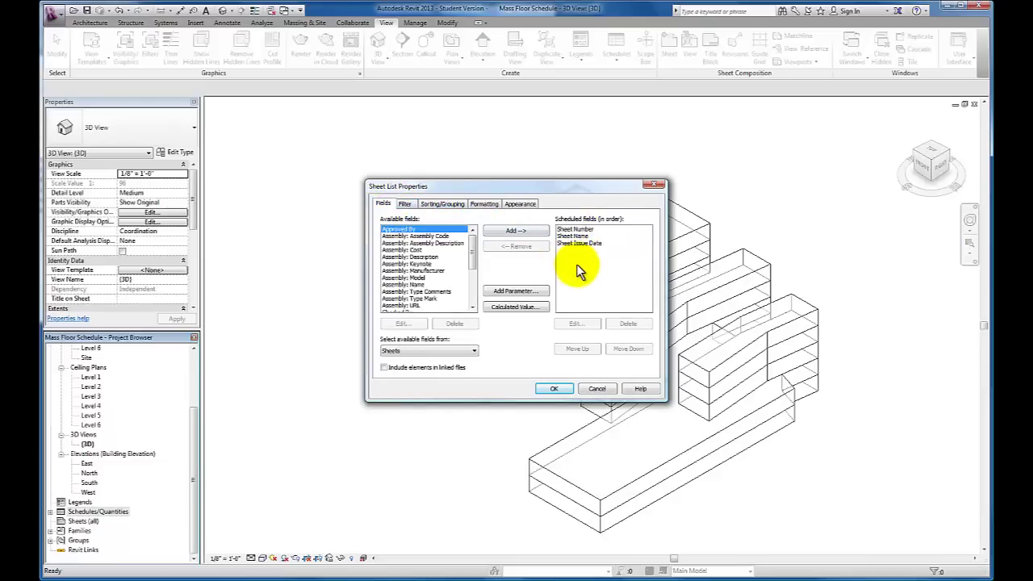
Step: Create the Sheet List schedule and widen its Sheet Issue Date and Sheet Name columns
click(553, 391)
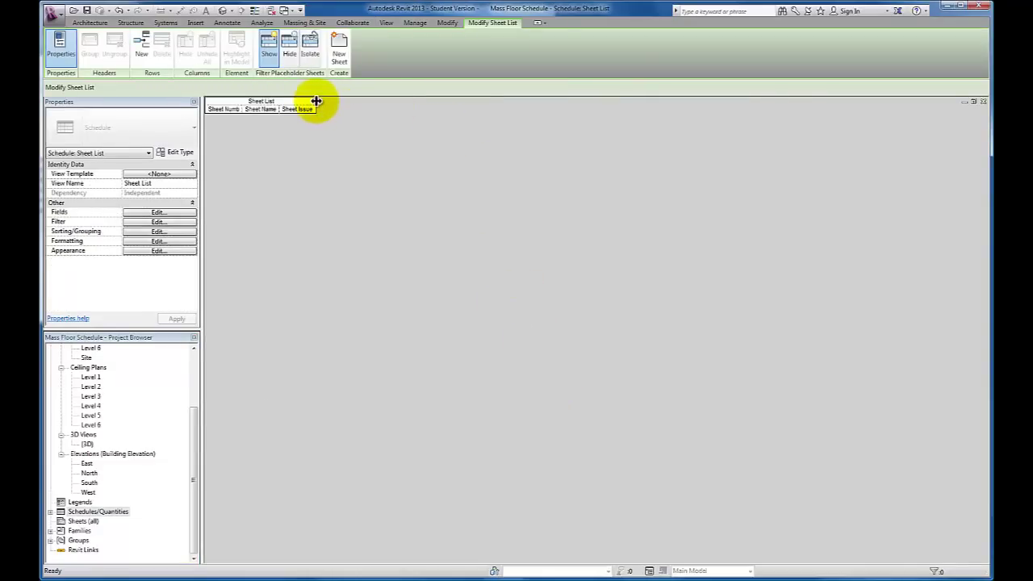
drag(316, 101, 398, 105)
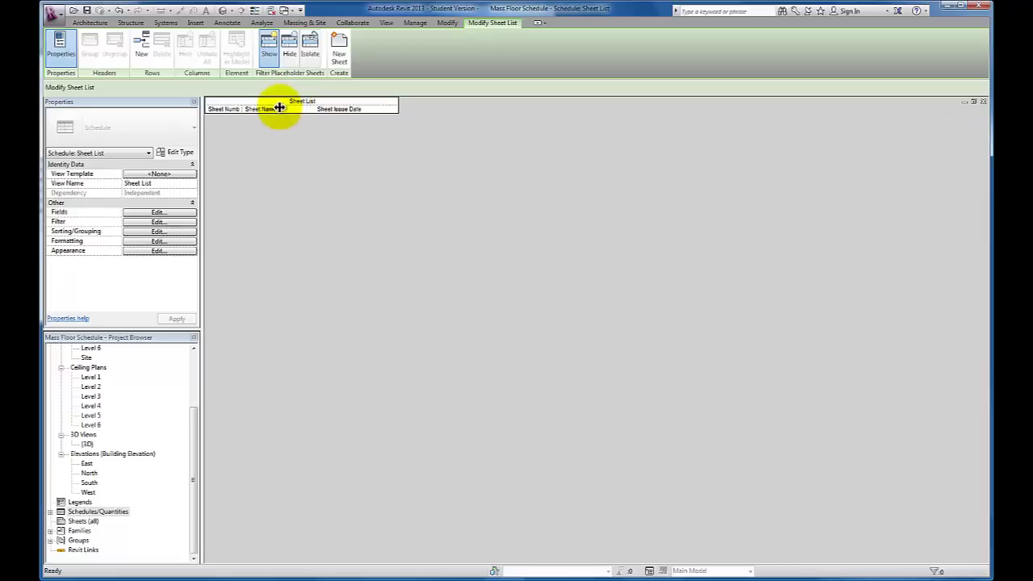
drag(279, 107, 258, 108)
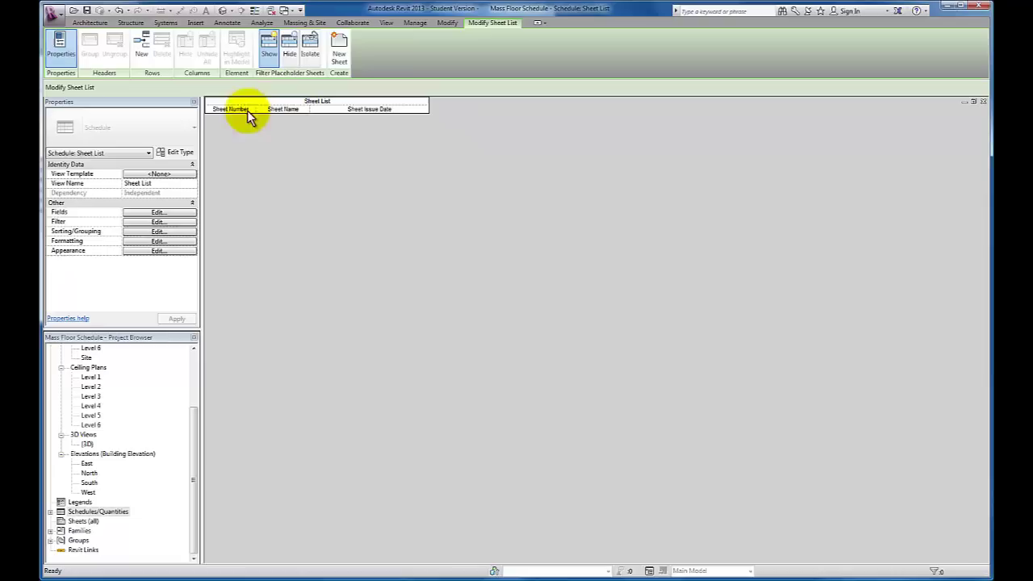
Step: Add a sheet row and set its number to A1 and name to 'Presentation Plan'
click(141, 48)
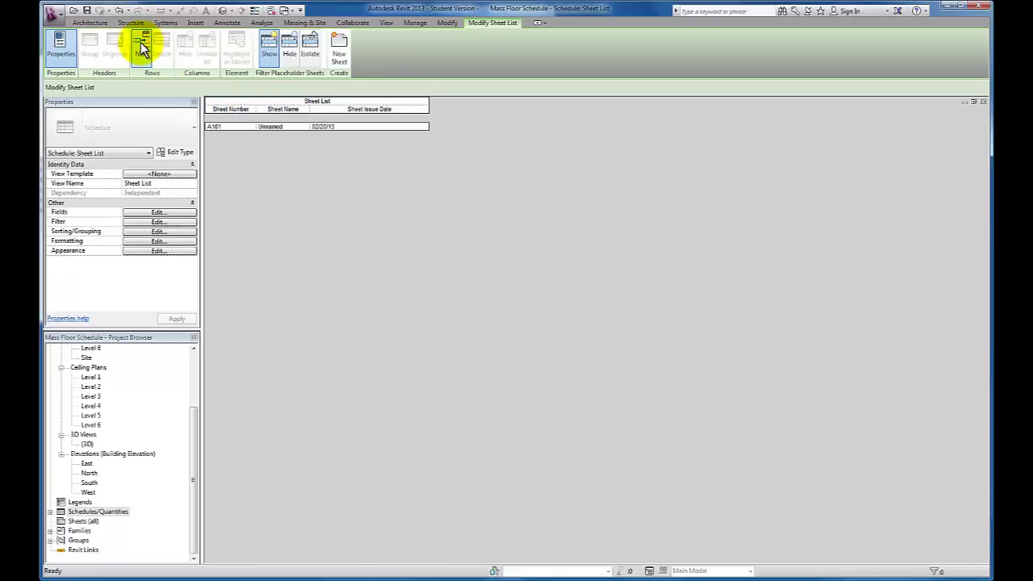
click(222, 127)
click(223, 128)
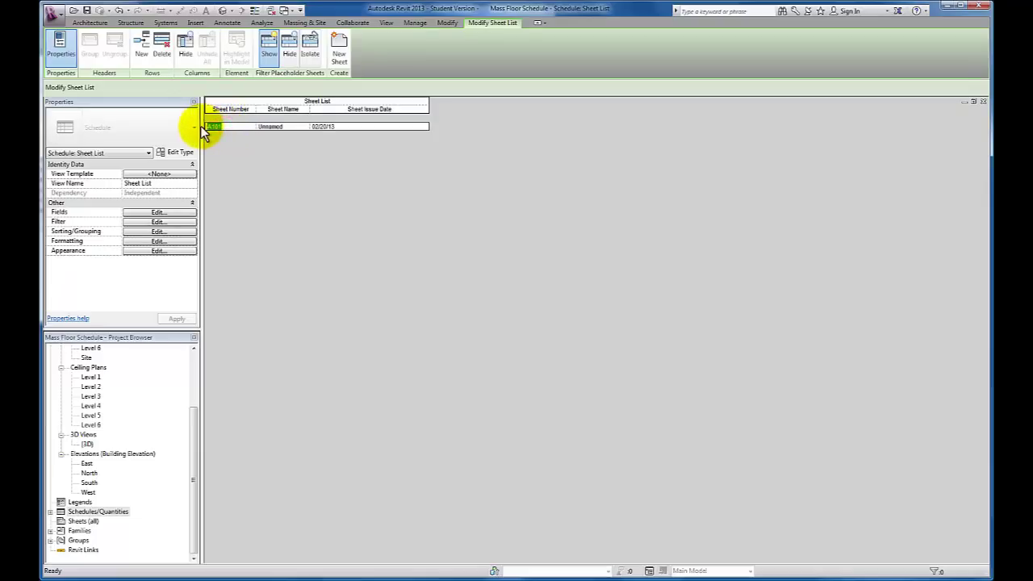
text(A1)
key(Tab)
click(287, 129)
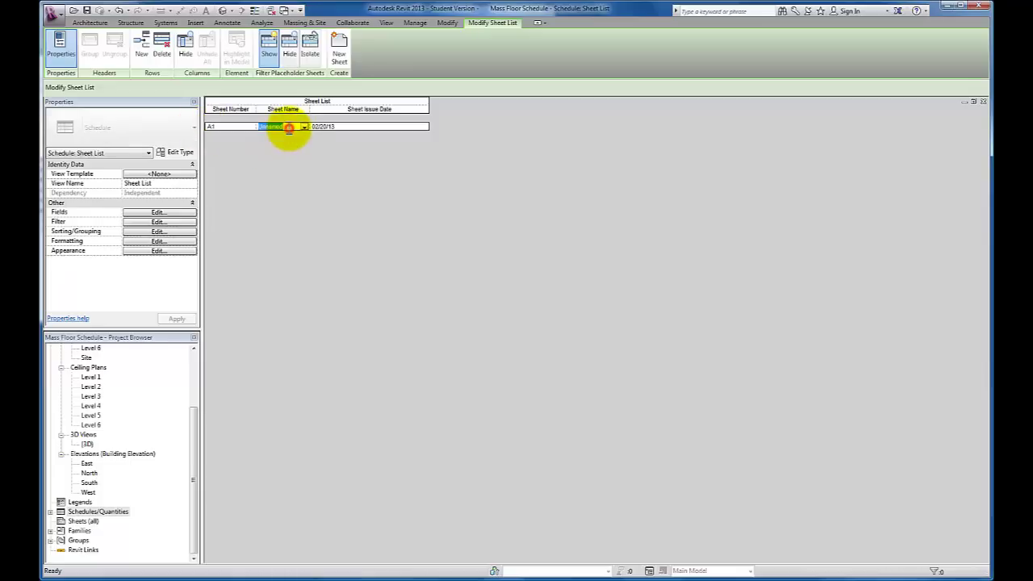
text(Presentation Plan)
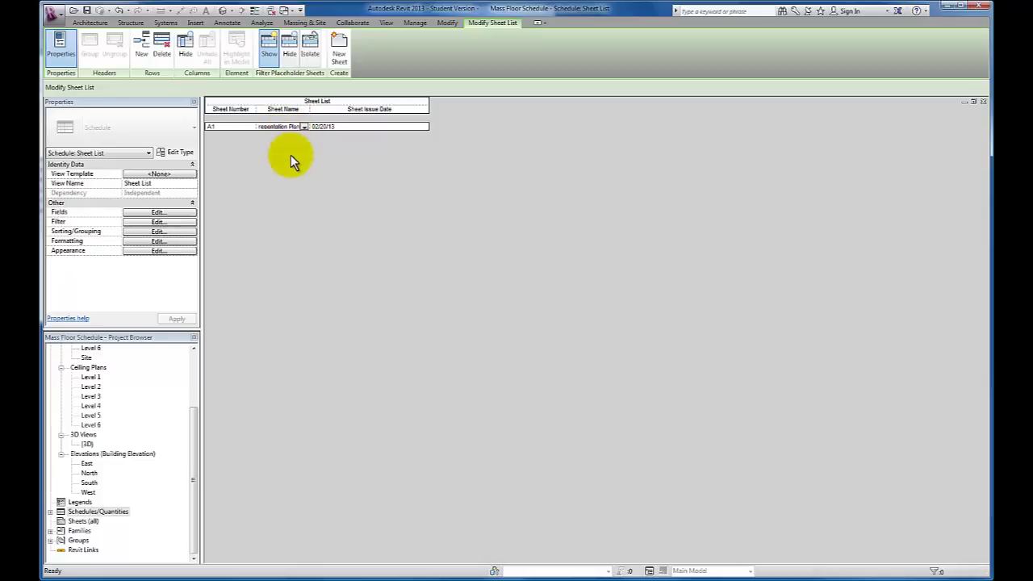
key(Return)
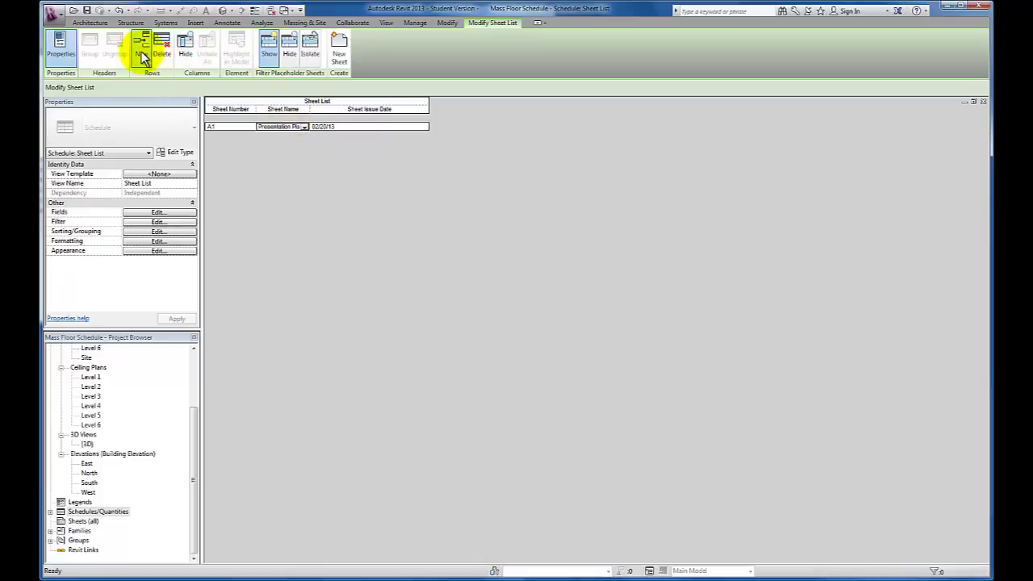
Step: Add a second row, A2, named 'Presentation Section'
click(141, 51)
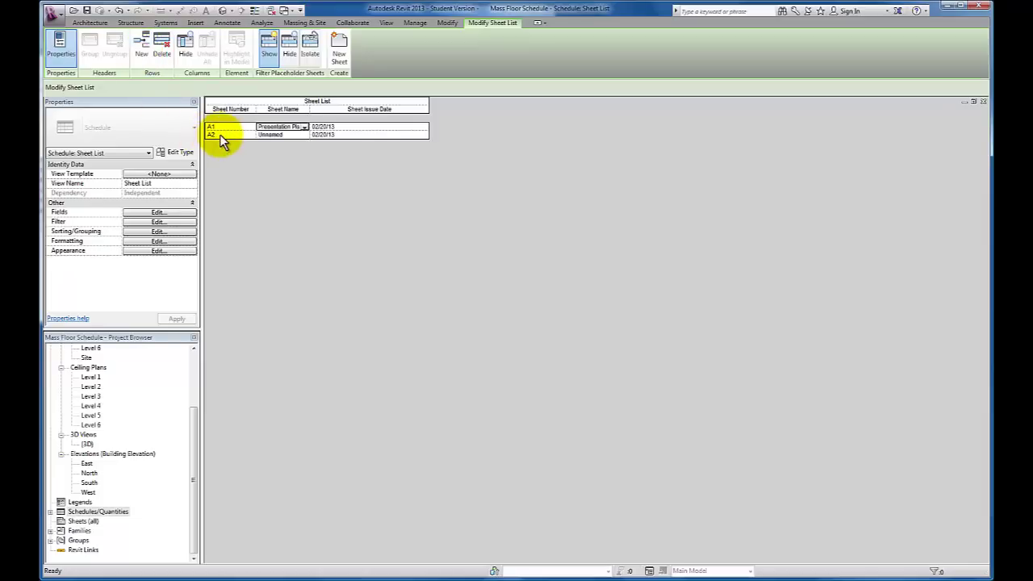
click(298, 135)
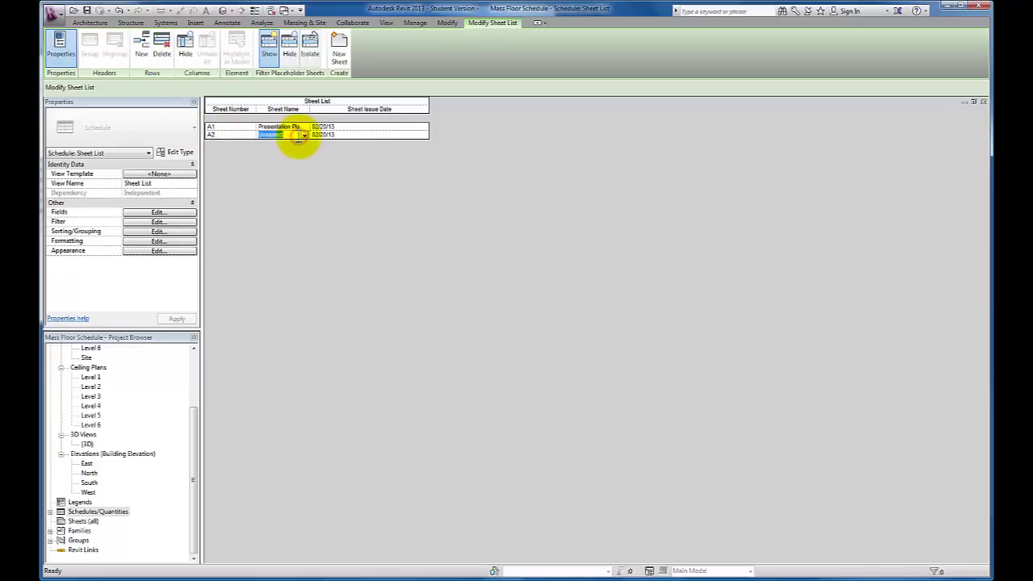
text(Presentation SEct)
key(BackSpace)
key(BackSpace)
key(BackSpace)
text(ection)
key(Return)
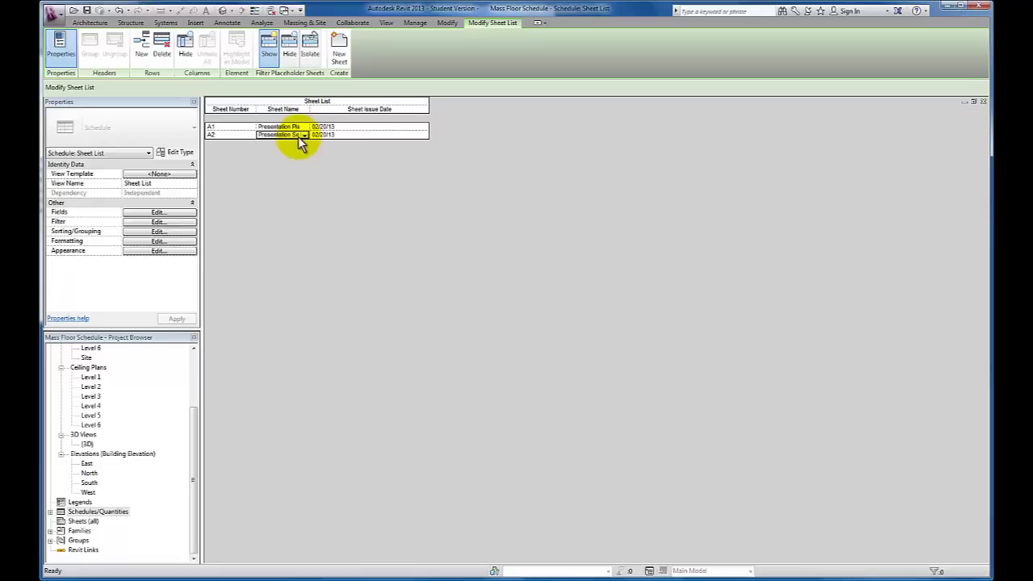
Step: Add rows A3 and A4, named 'Presentation Axons' and 'Presentation Perspectives'
click(139, 43)
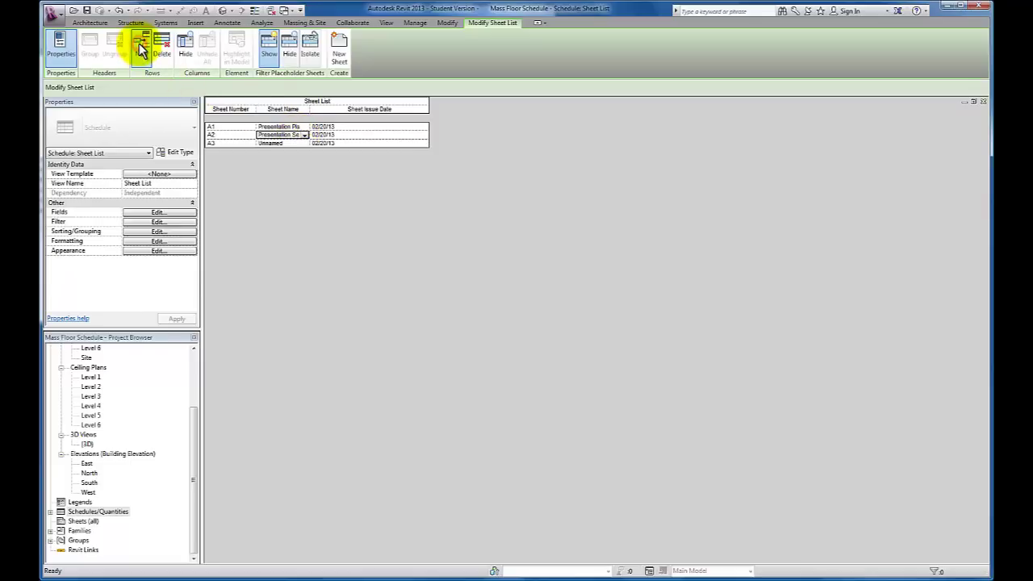
click(297, 143)
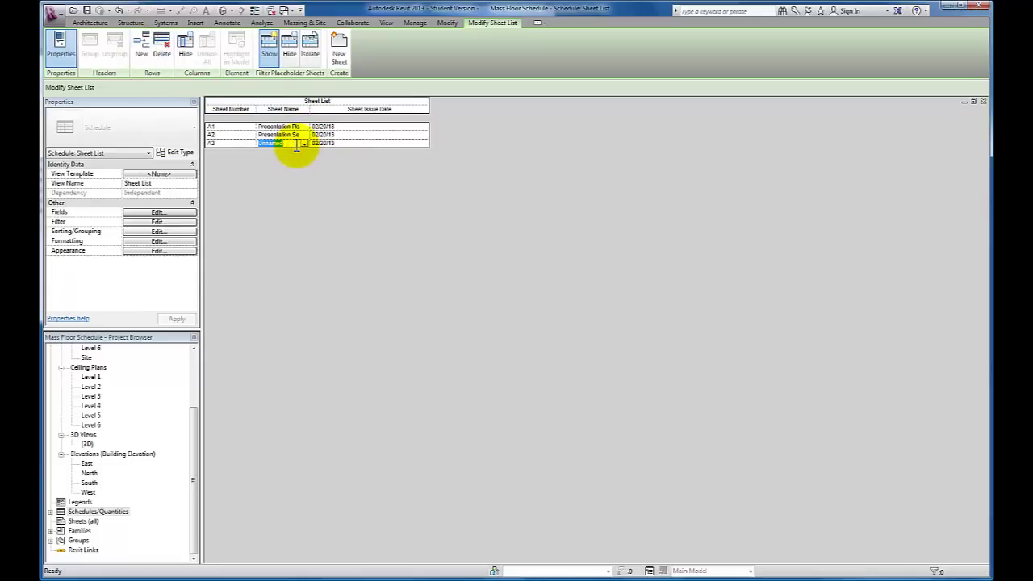
text(Pres)
text(entation Arch)
text(i)
key(Return)
click(141, 50)
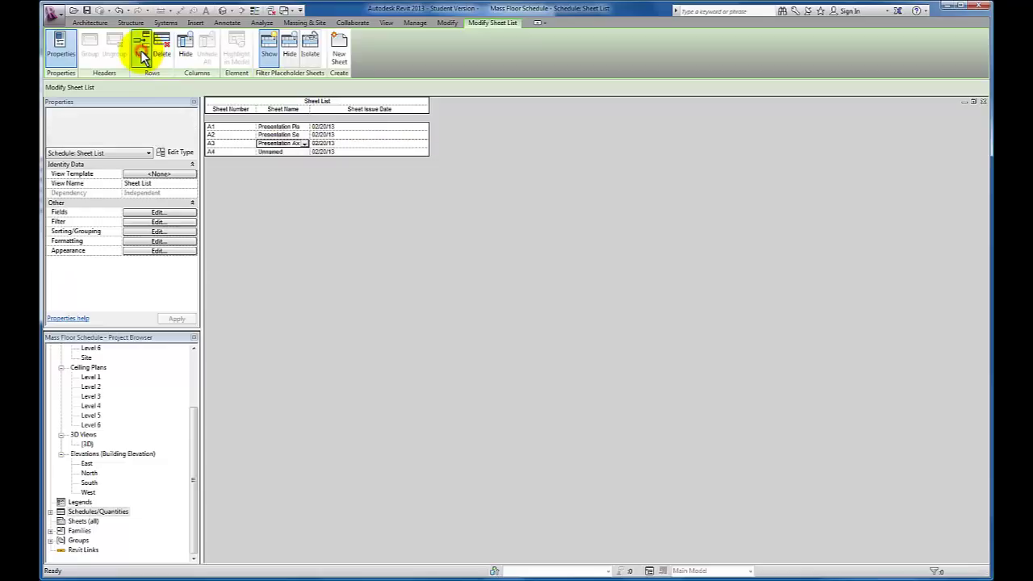
double_click(288, 152)
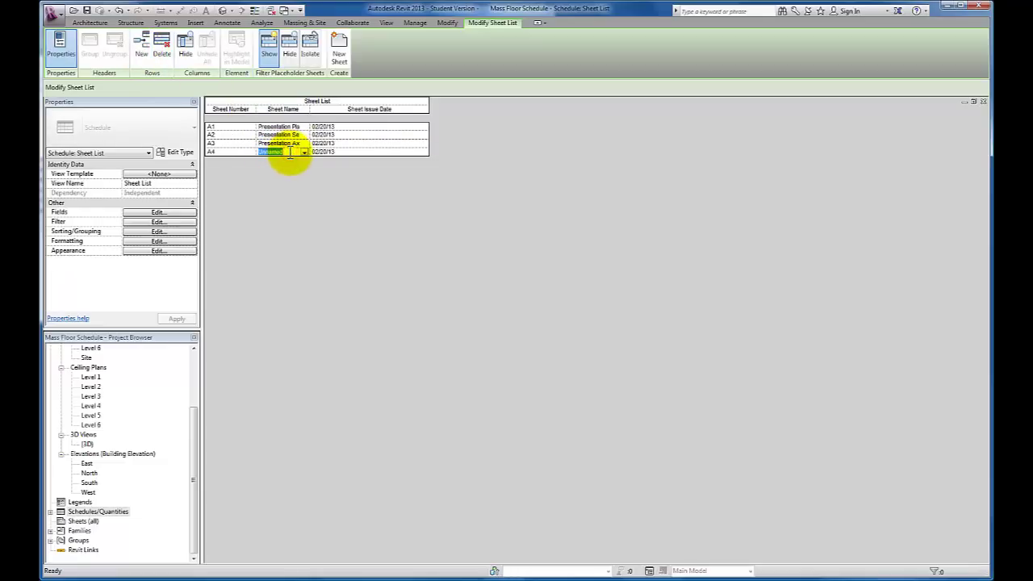
text(Presentation Perspectives)
Step: Drag the Sheet Name column border right so all four presentation names show fully
drag(309, 108, 353, 108)
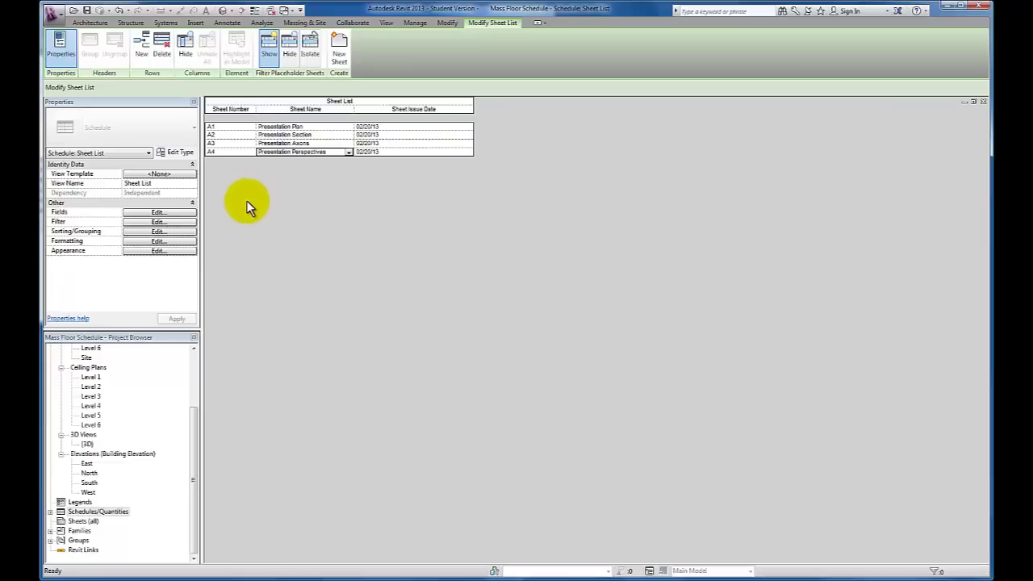
Step: Turn placeholders A1–A4 into real sheets using the E1 30x42 Horizontal titleblock
click(340, 53)
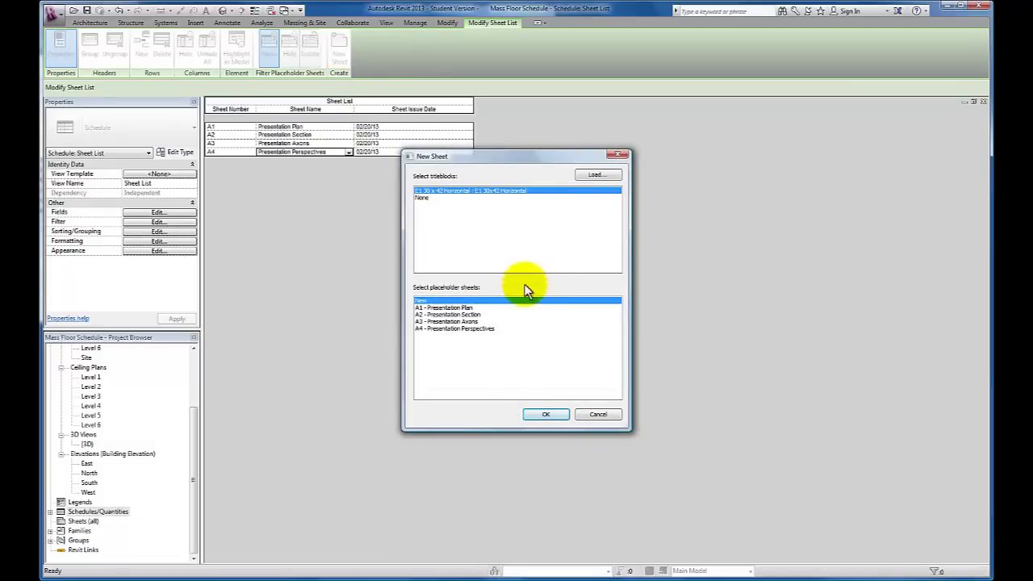
click(450, 308)
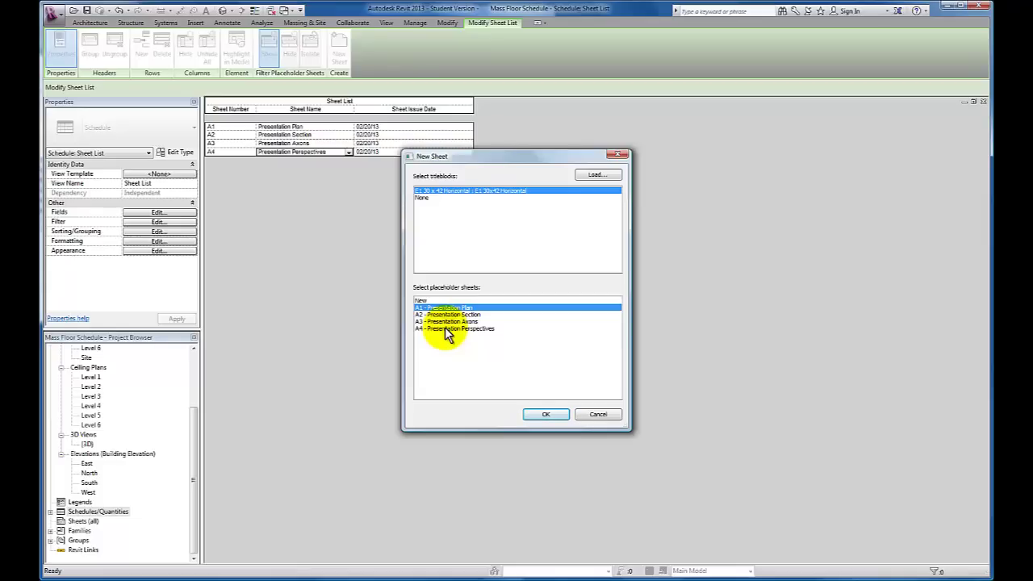
shift+click(446, 329)
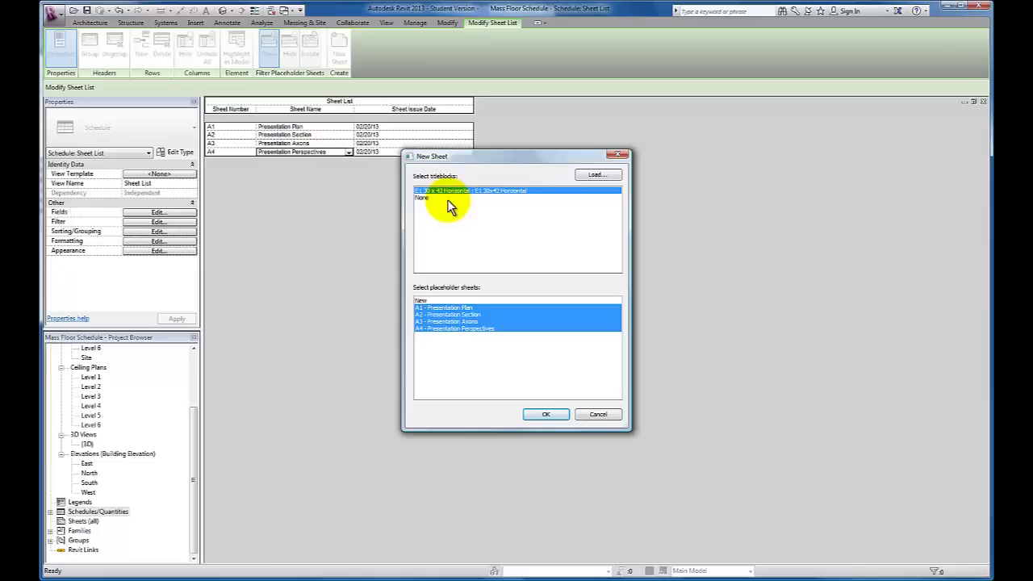
click(544, 416)
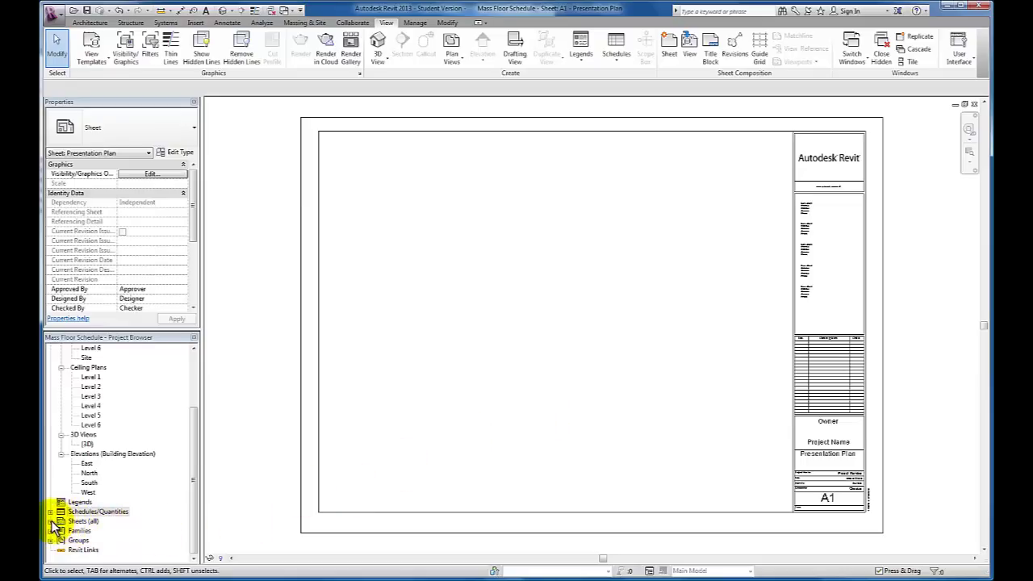
Step: Expand Sheets (all) in the Project Browser to list sheets A1 through A4
click(80, 522)
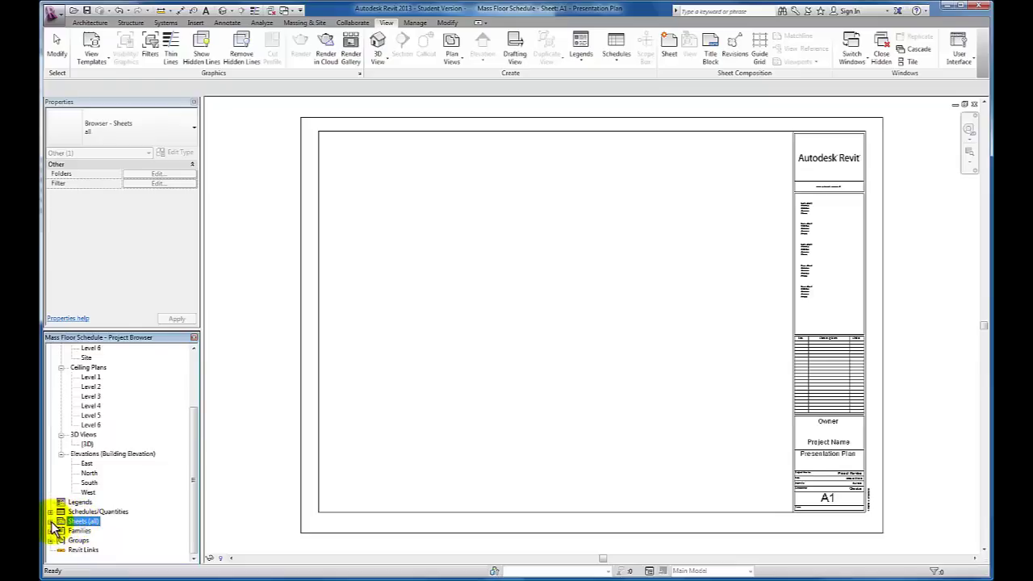
click(51, 522)
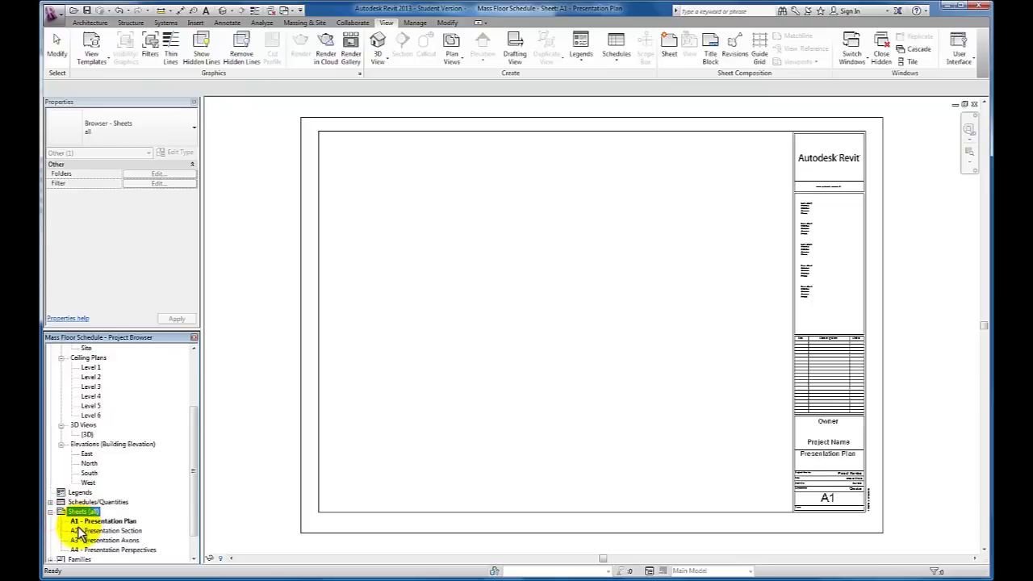
scroll(194, 502, down, 1)
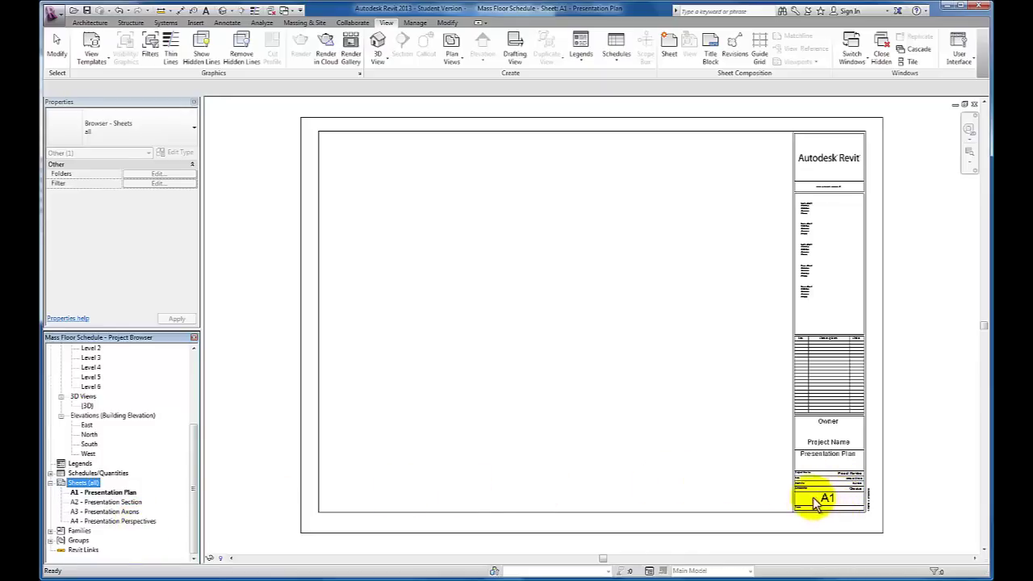
Step: Zoom into sheet A1's title block and replace the Author placeholder with the drafter's name
click(759, 484)
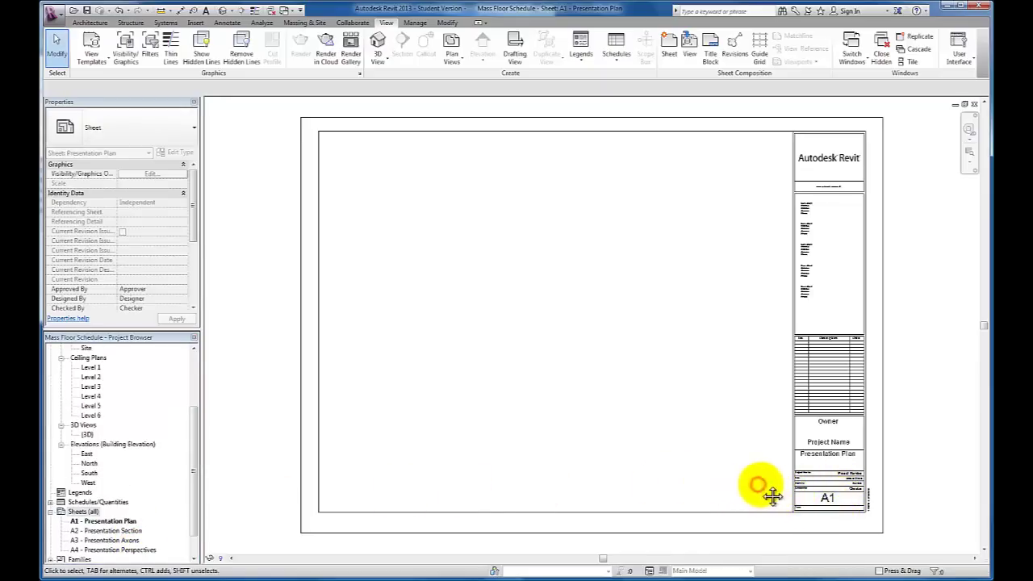
scroll(759, 484, up, 5)
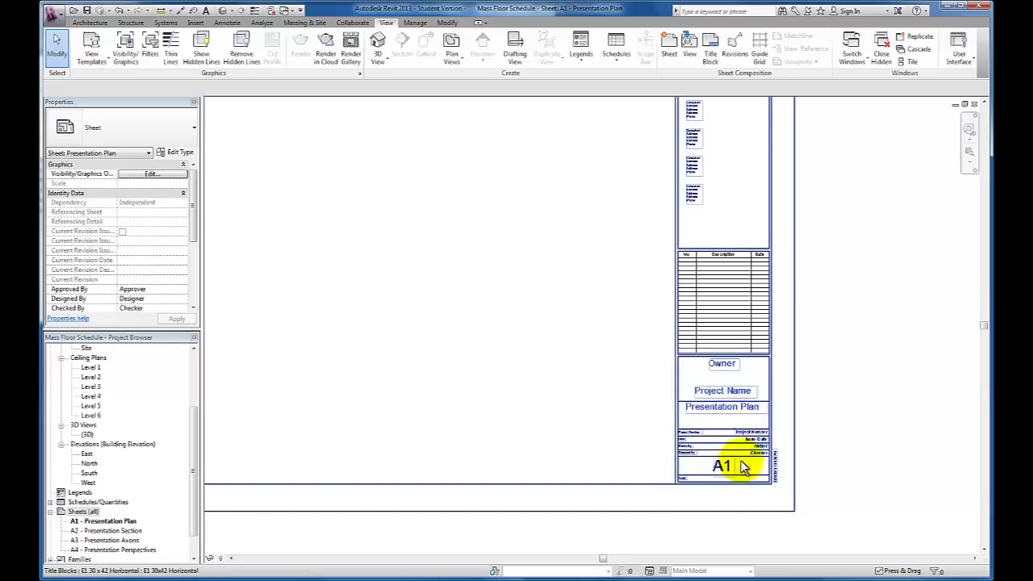
scroll(746, 462, up, 2)
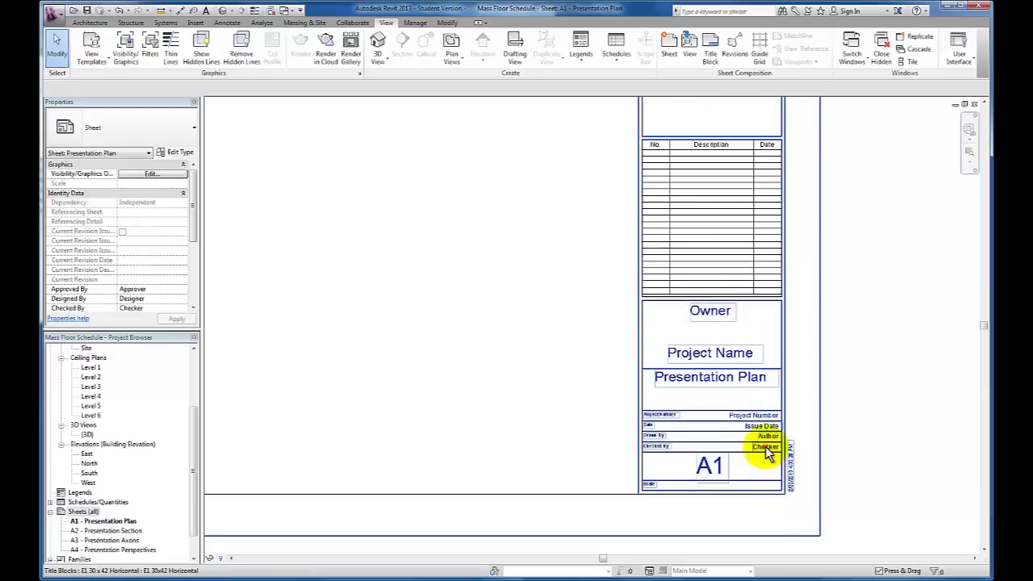
click(765, 447)
click(767, 436)
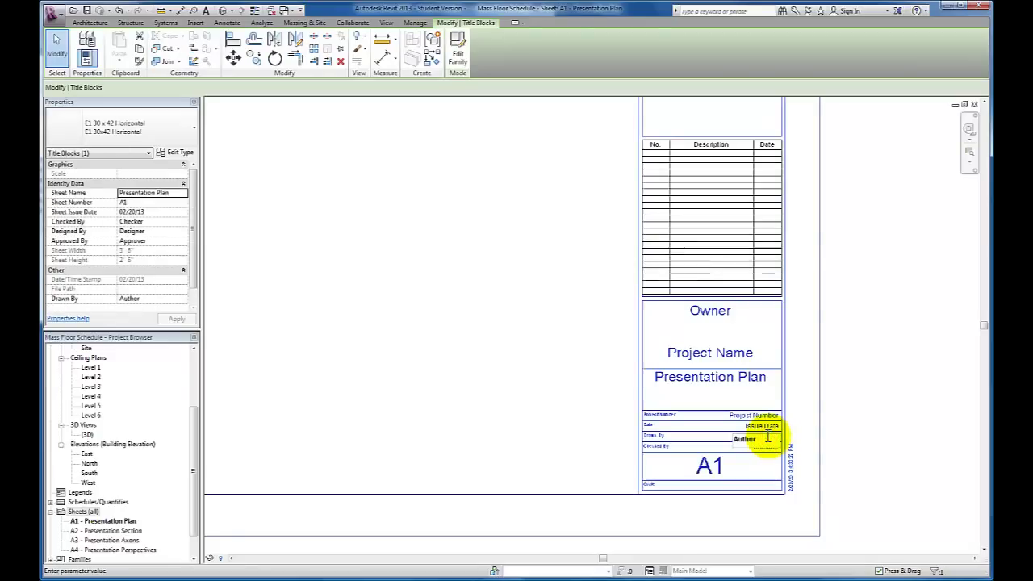
drag(767, 437, 734, 441)
text(Jonathan)
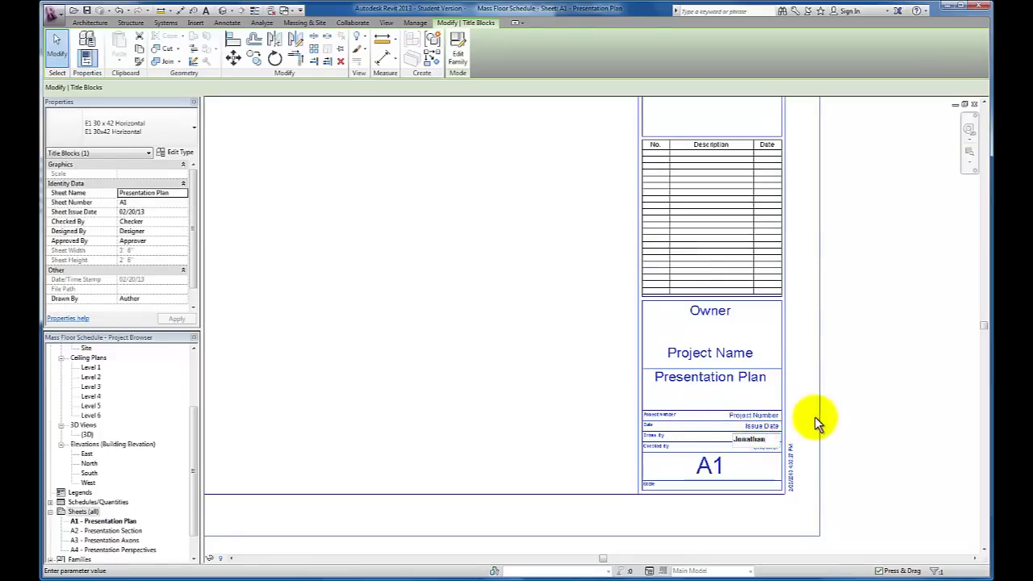
click(842, 417)
Step: Leave the Checked By field as Checker and zoom back out to the full sheet
click(777, 448)
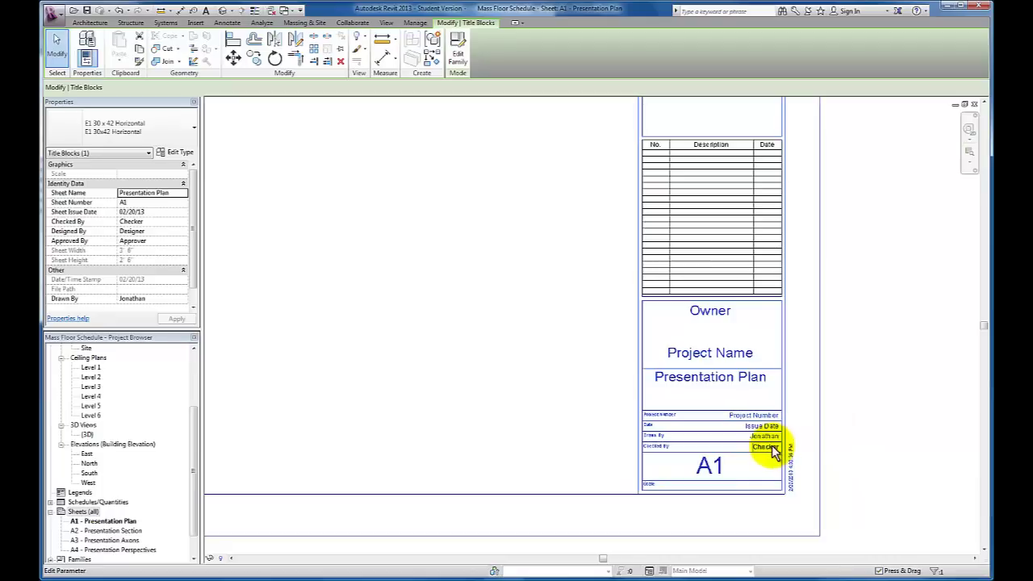
click(766, 447)
drag(769, 448, 718, 452)
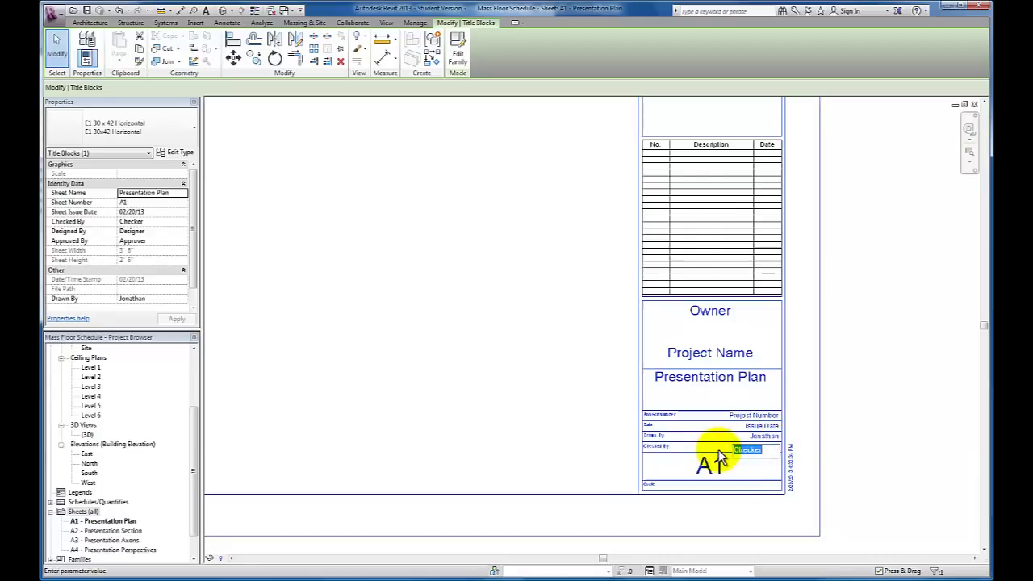
click(877, 444)
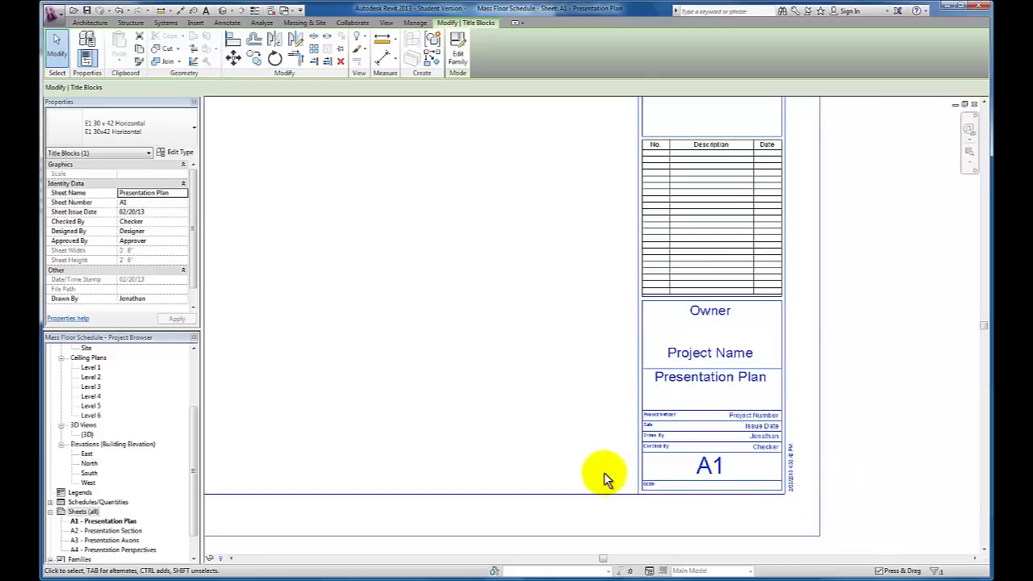
scroll(604, 477, down, 4)
middle_drag(473, 426, 613, 417)
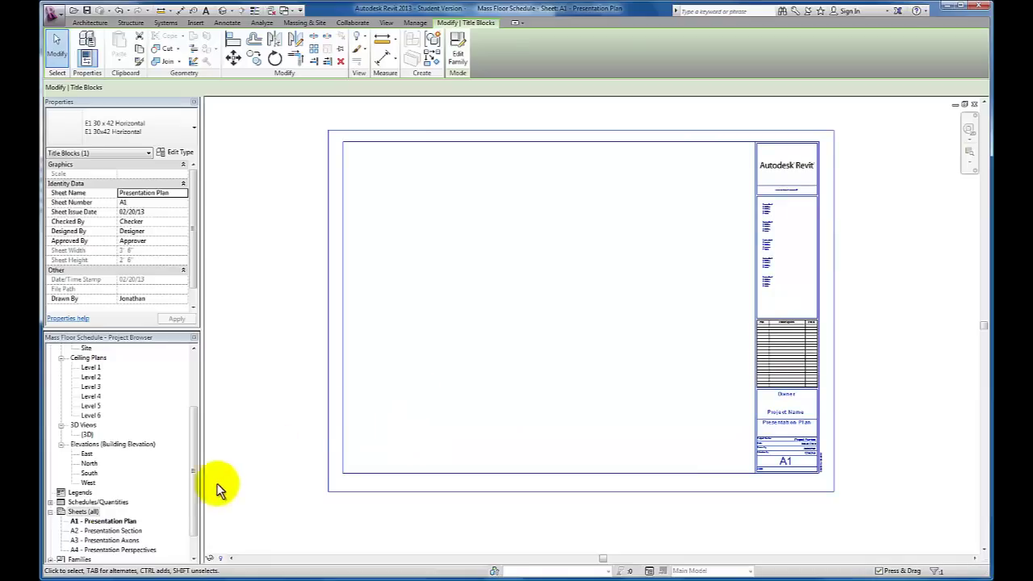
Step: Reopen the Sheet List schedule from Schedules/Quantities in the Project Browser
right_click(81, 513)
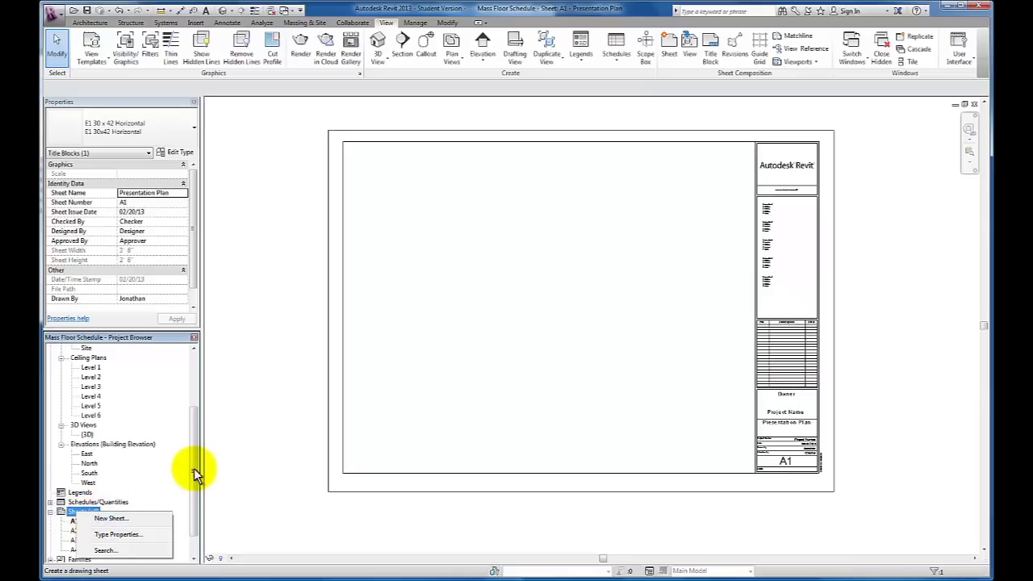
click(51, 502)
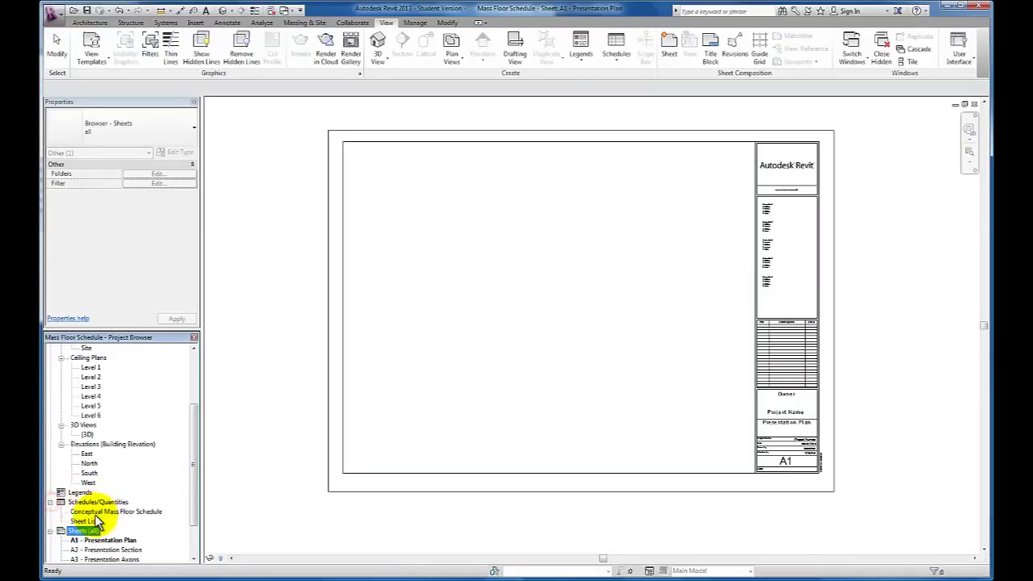
click(84, 521)
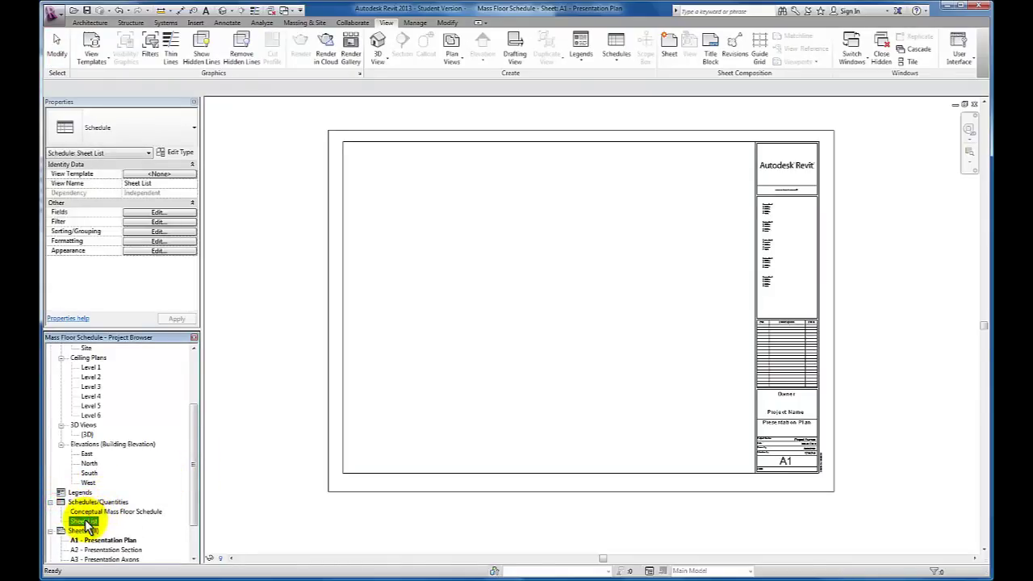
double_click(84, 521)
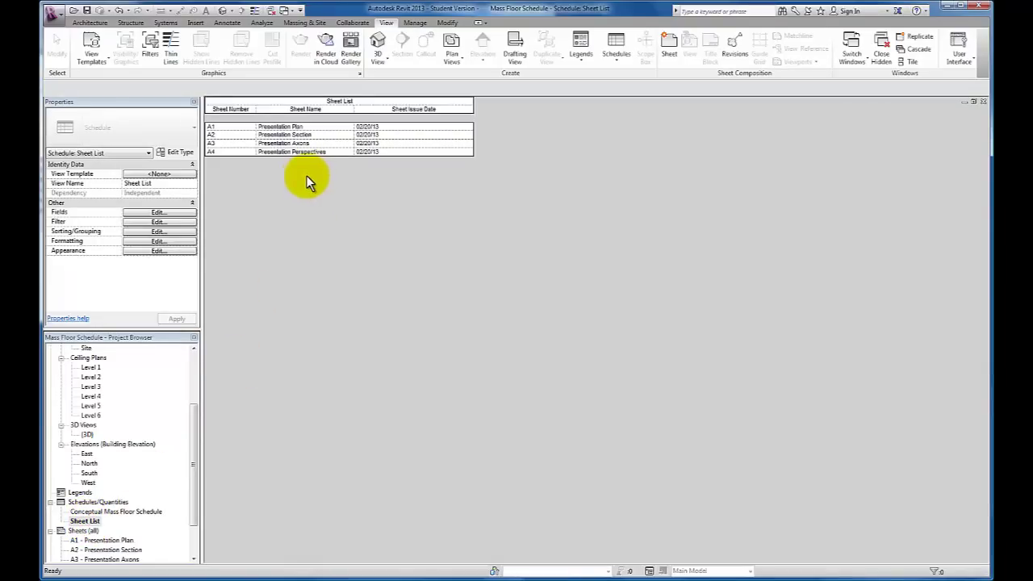
click(237, 152)
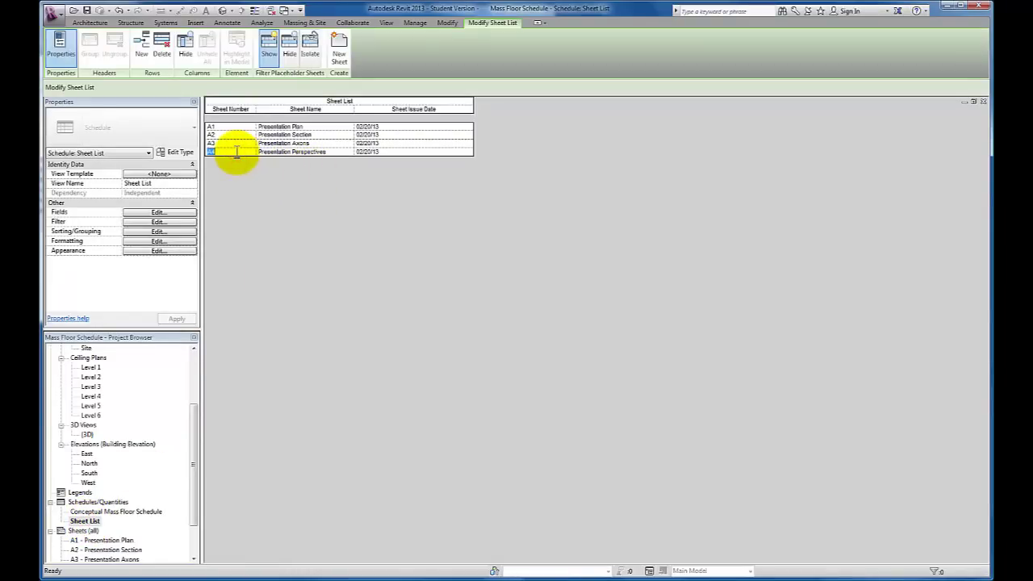